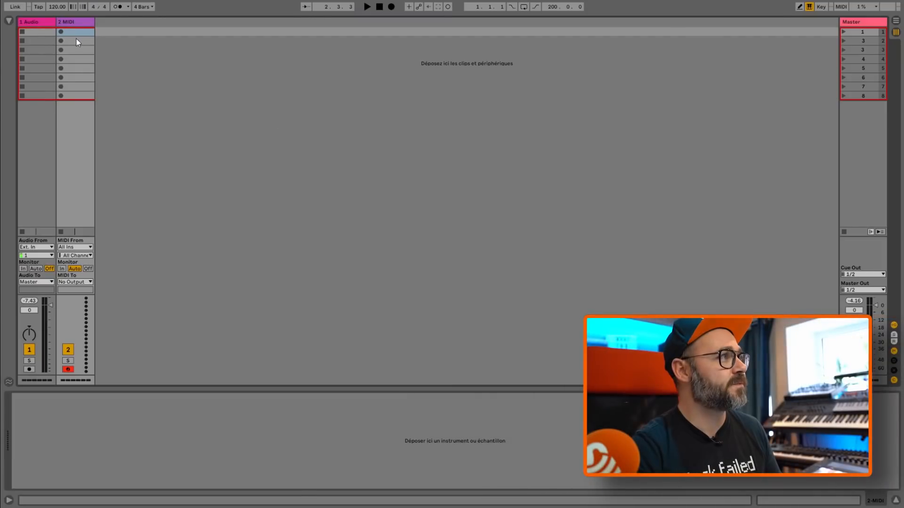
Load the Modartt Pianoteq 7 VST3 plug-in from the browser onto a new MIDI track.
{"action": "left_click", "coordinate": [8, 21]}
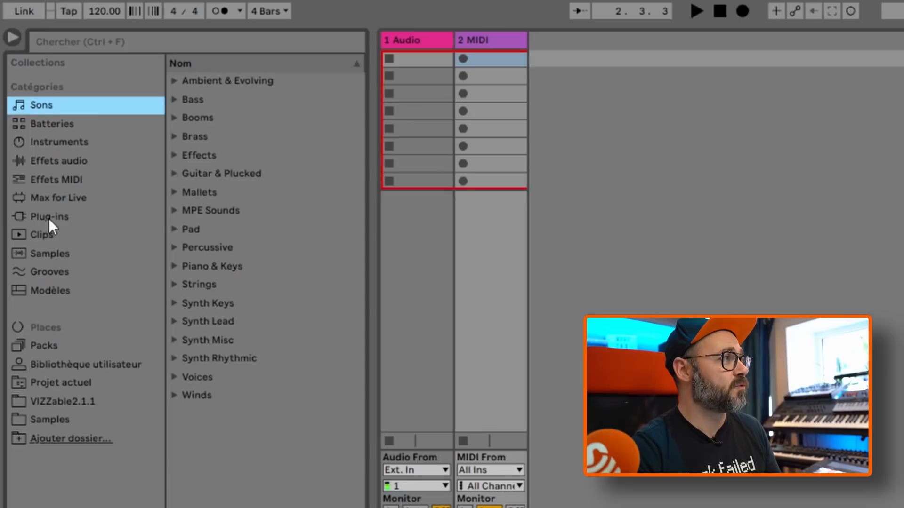
{"action": "left_click", "coordinate": [28, 114]}
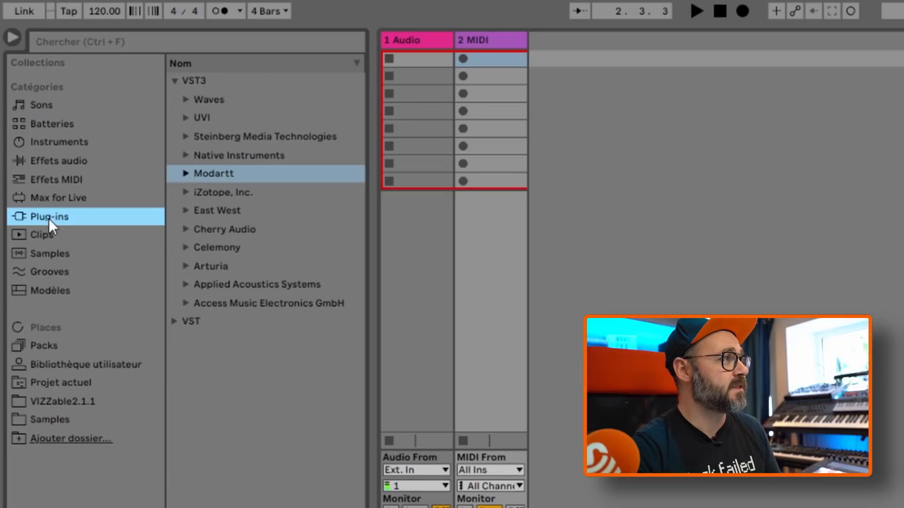
{"action": "left_click", "coordinate": [98, 91]}
{"action": "left_click_drag", "start_coordinate": [233, 191], "coordinate": [618, 105]}
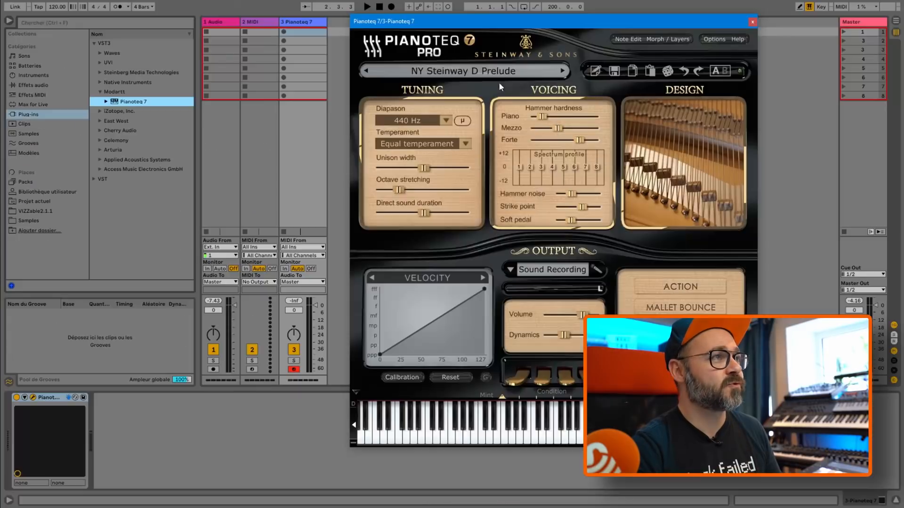
Load the MKI Bark preset from Vintage Tines MKI in Pianoteq and reposition the plug-in window.
{"action": "left_click", "coordinate": [502, 72]}
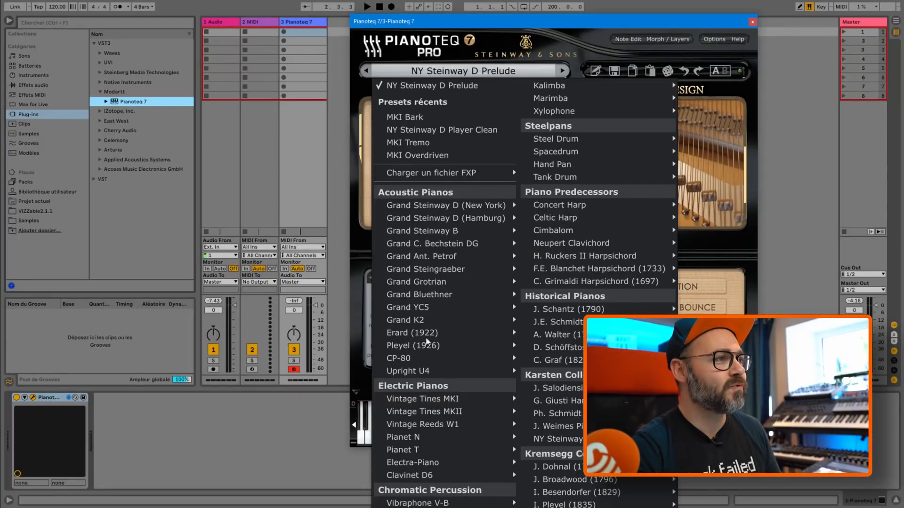
{"action": "mouse_move", "coordinate": [409, 405]}
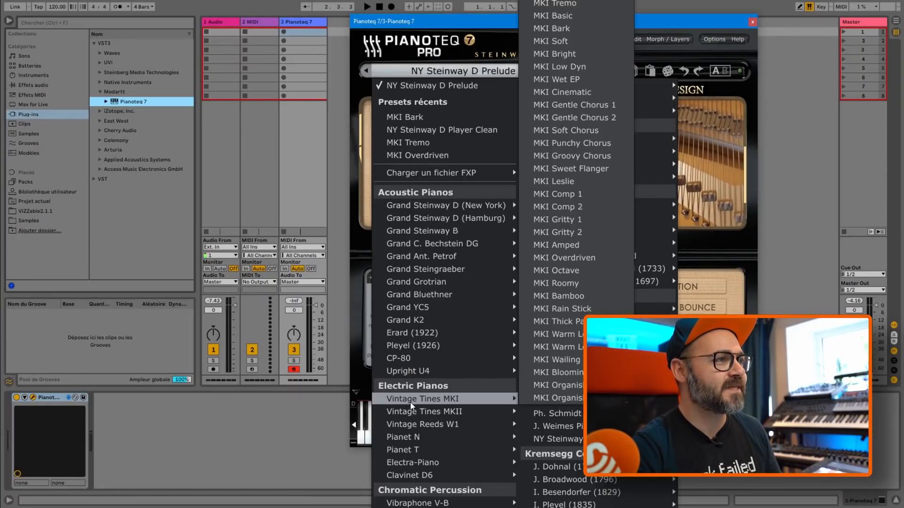
{"action": "left_click", "coordinate": [544, 31]}
{"action": "left_click_drag", "start_coordinate": [547, 24], "coordinate": [586, 36]}
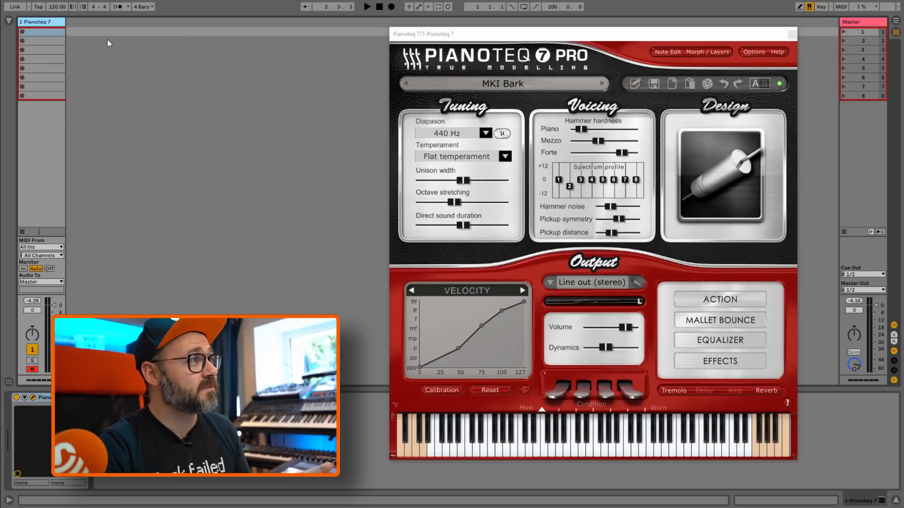
Turn on the metronome and record a MIDI clip in the first slot of the Pianoteq 7 track.
{"action": "left_click", "coordinate": [120, 7]}
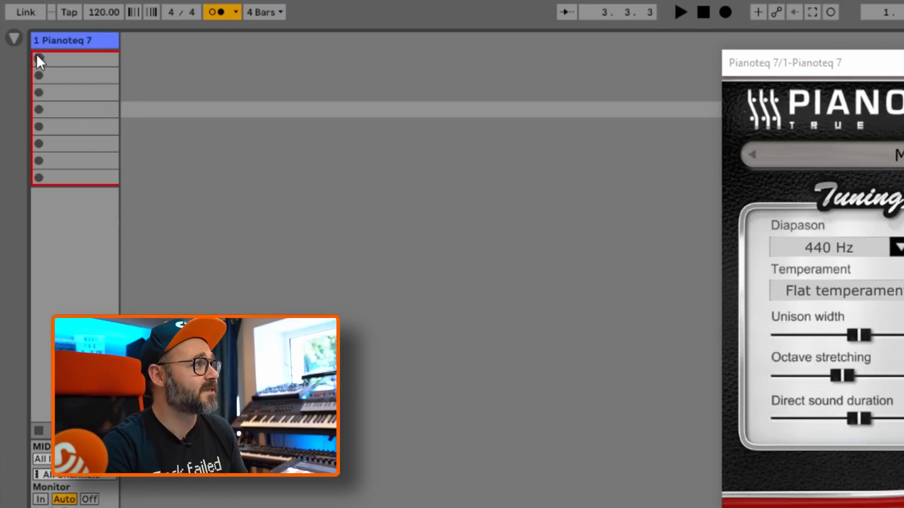
{"action": "left_click", "coordinate": [38, 56]}
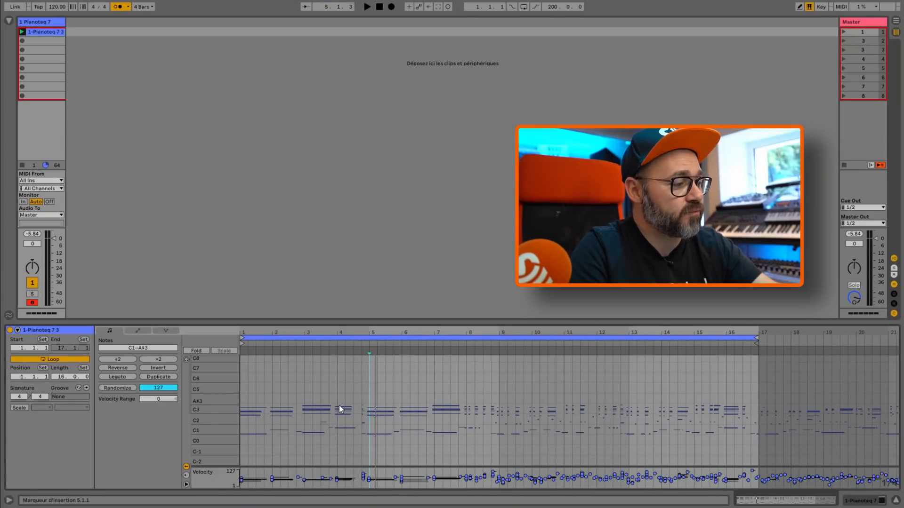
Fold the recorded clip's note editor so only the pitches that contain notes are displayed.
{"action": "scroll", "coordinate": [337, 396], "scroll_direction": "up", "scroll_amount": 5}
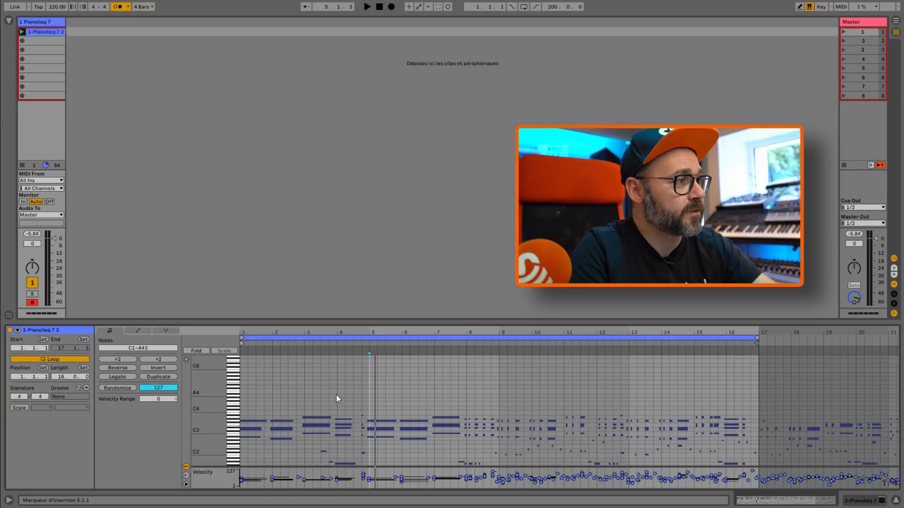
{"action": "scroll", "coordinate": [332, 391], "scroll_direction": "up", "scroll_amount": 5}
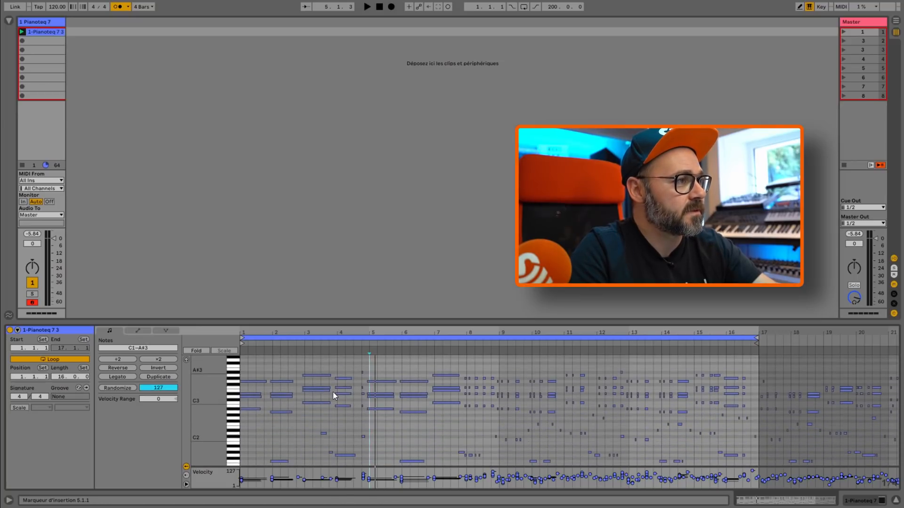
{"action": "scroll", "coordinate": [333, 393], "scroll_direction": "up", "scroll_amount": 5}
{"action": "scroll", "coordinate": [331, 393], "scroll_direction": "down", "scroll_amount": 5}
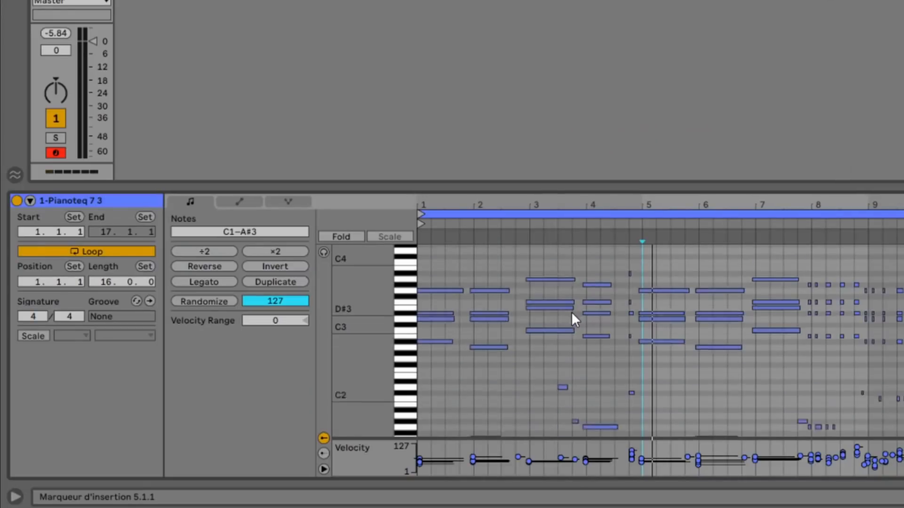
{"action": "left_click", "coordinate": [346, 235]}
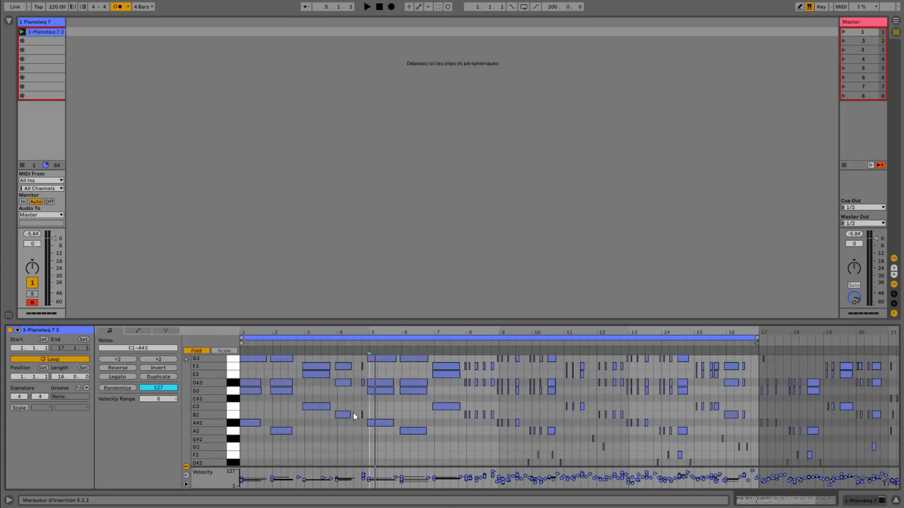
Enlarge the clip's note editor vertically so that more note rows fit in the view.
{"action": "scroll", "coordinate": [354, 413], "scroll_direction": "up", "scroll_amount": 2}
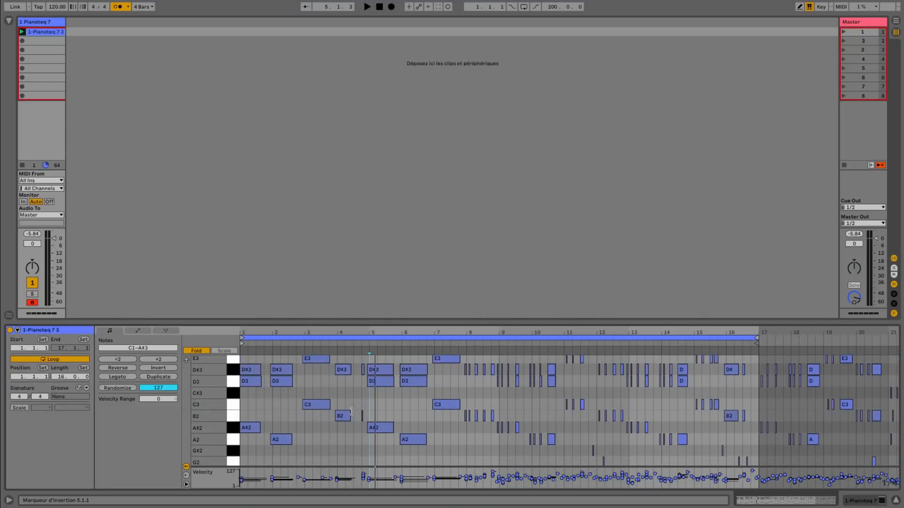
{"action": "scroll", "coordinate": [350, 407], "scroll_direction": "down", "scroll_amount": 4}
{"action": "scroll", "coordinate": [350, 407], "scroll_direction": "up", "scroll_amount": 4}
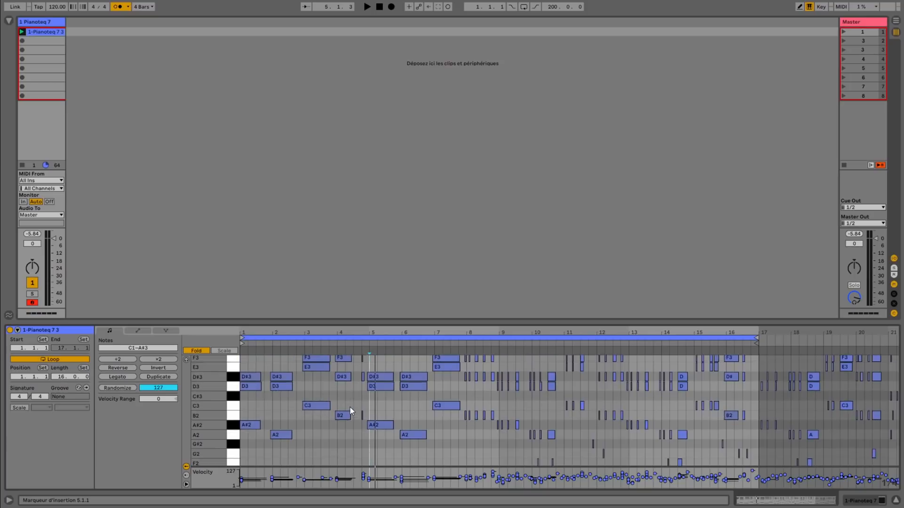
{"action": "scroll", "coordinate": [348, 404], "scroll_direction": "down", "scroll_amount": 4}
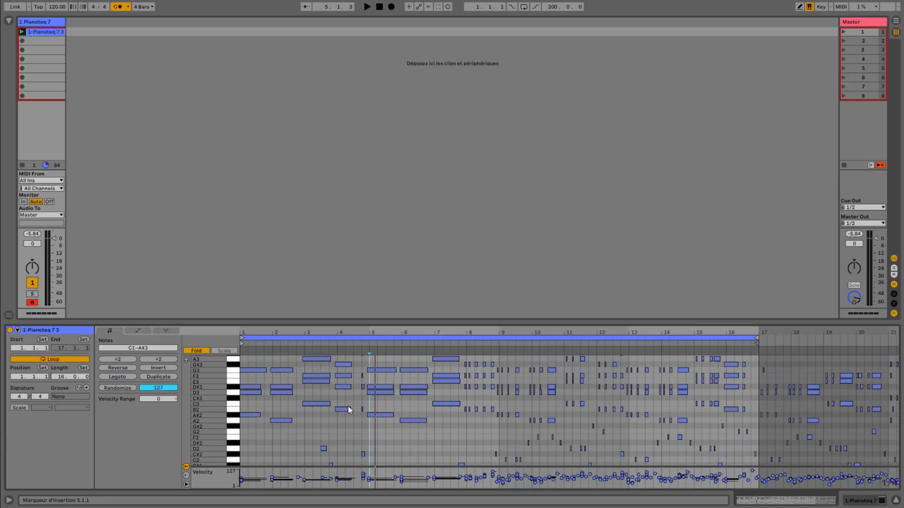
{"action": "scroll", "coordinate": [349, 405], "scroll_direction": "up", "scroll_amount": 4}
{"action": "scroll", "coordinate": [349, 407], "scroll_direction": "down", "scroll_amount": 4}
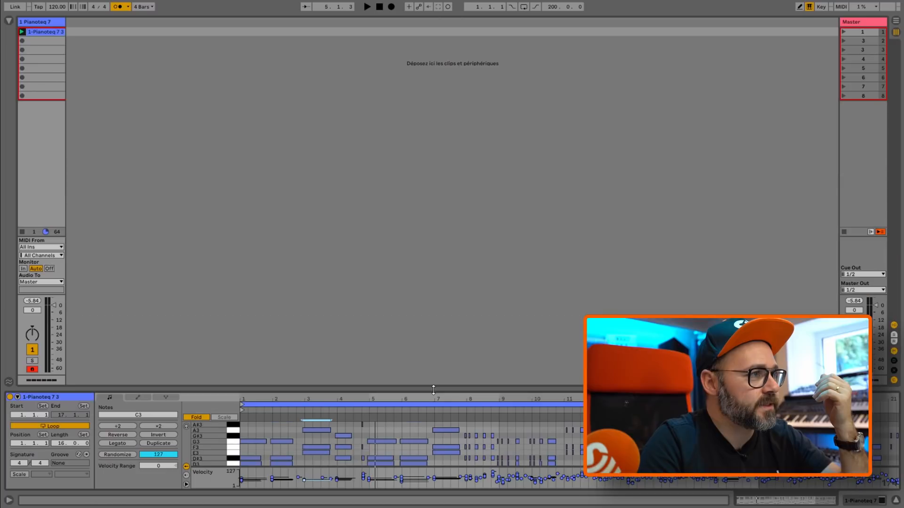
{"action": "left_click_drag", "start_coordinate": [434, 384], "coordinate": [433, 105]}
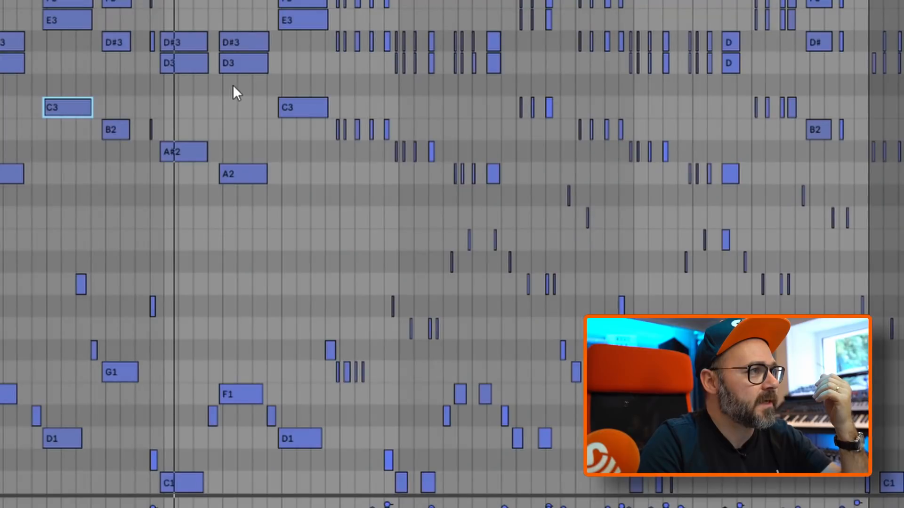
Inspect the quantization settings for the notes, lower the strength (Rigueur) to 93 %, and discard the settings.
{"action": "right_click", "coordinate": [406, 240]}
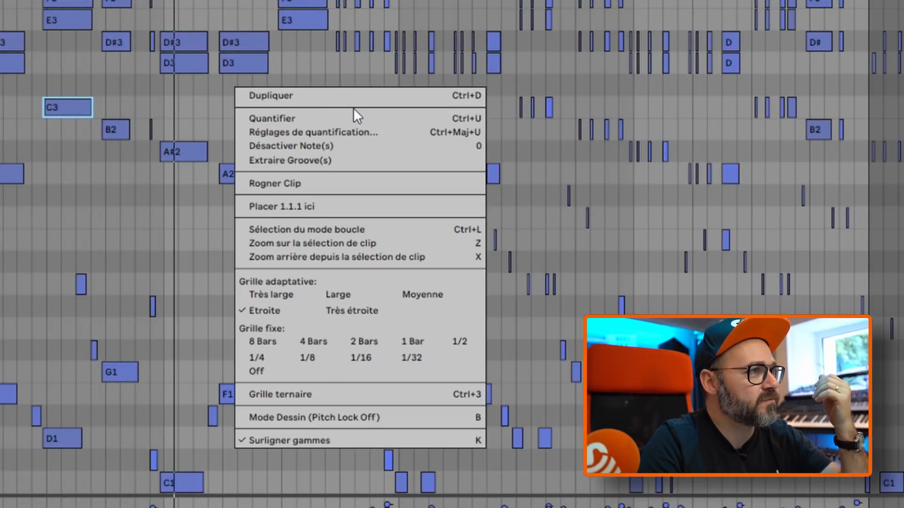
{"action": "left_click", "coordinate": [377, 131]}
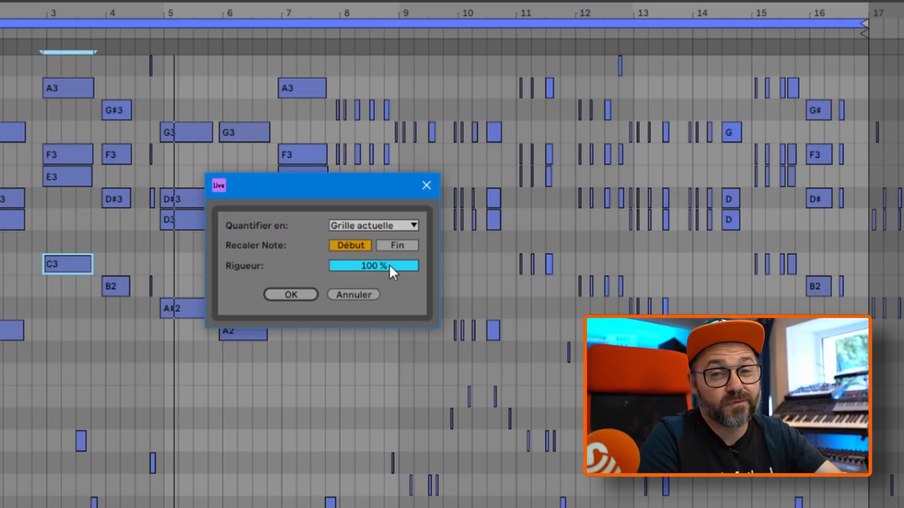
{"action": "left_click_drag", "start_coordinate": [389, 264], "coordinate": [389, 271]}
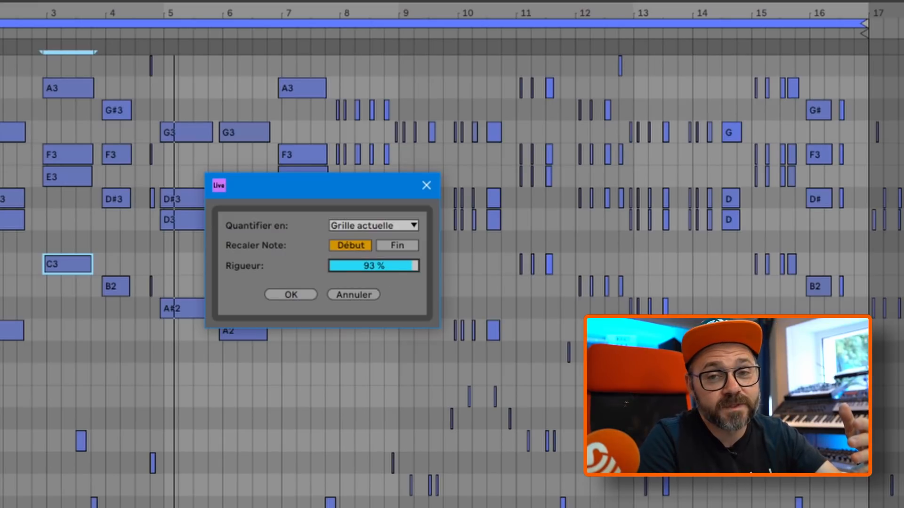
{"action": "left_click", "coordinate": [354, 295]}
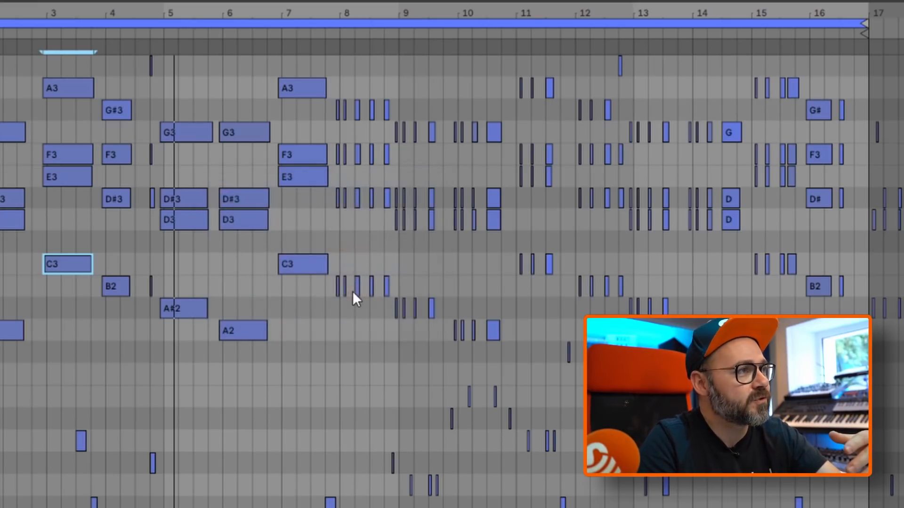
Try the adaptive grid sizes Très large, Moyenne, Etroite and Très étroite in the note editor.
{"action": "right_click", "coordinate": [188, 234]}
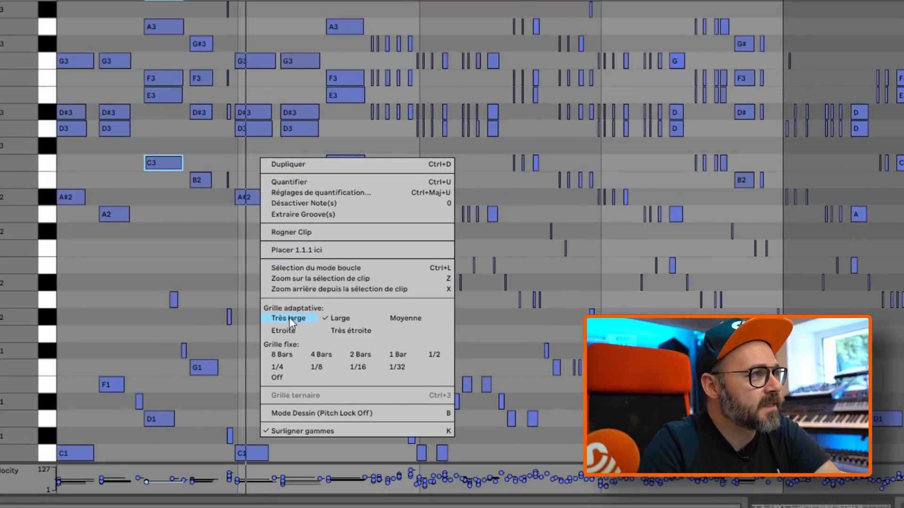
{"action": "left_click", "coordinate": [289, 318]}
{"action": "right_click", "coordinate": [307, 282]}
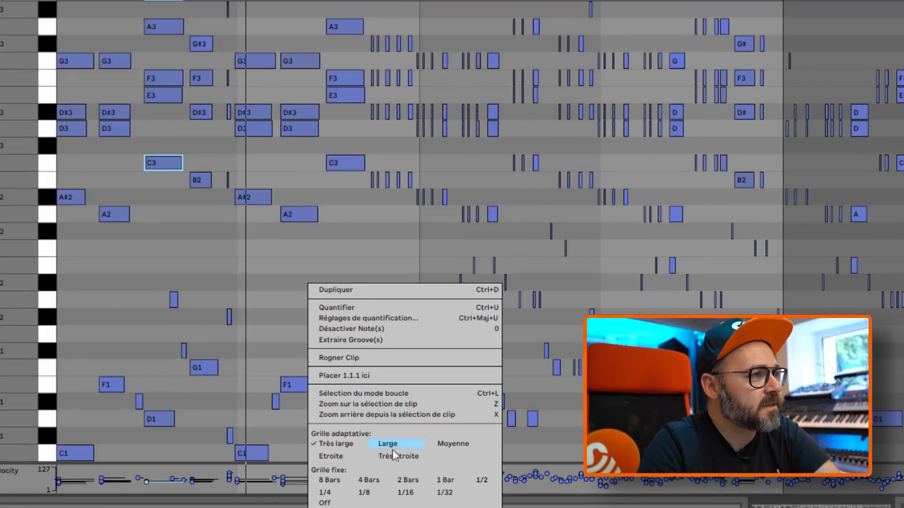
{"action": "left_click", "coordinate": [438, 445]}
{"action": "right_click", "coordinate": [358, 223]}
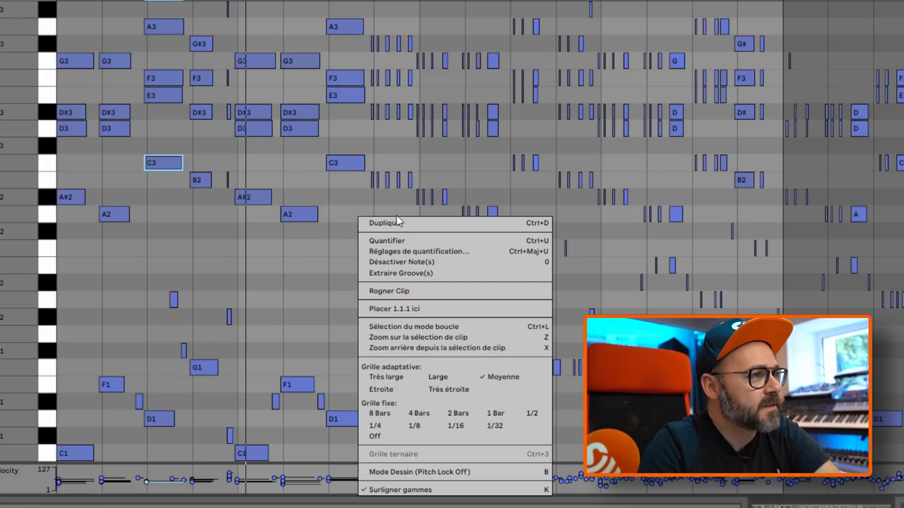
{"action": "left_click", "coordinate": [382, 390]}
{"action": "right_click", "coordinate": [343, 234]}
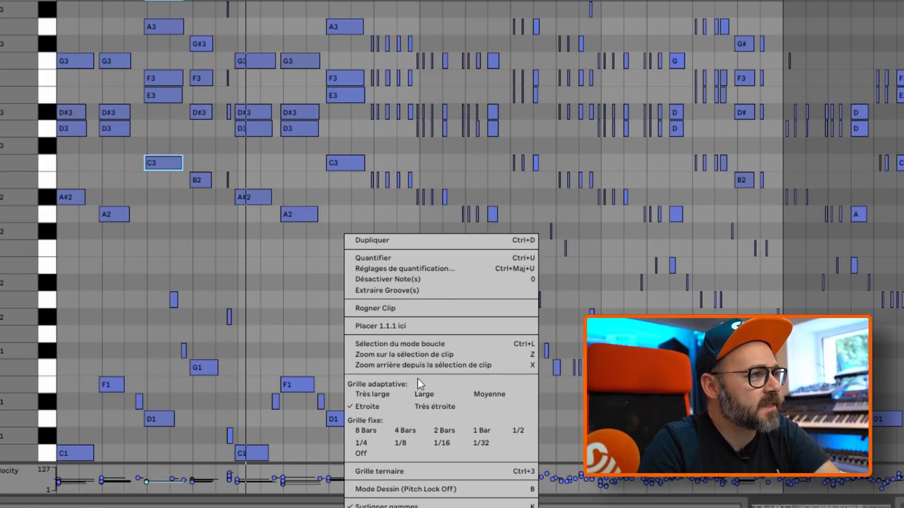
{"action": "left_click", "coordinate": [431, 396]}
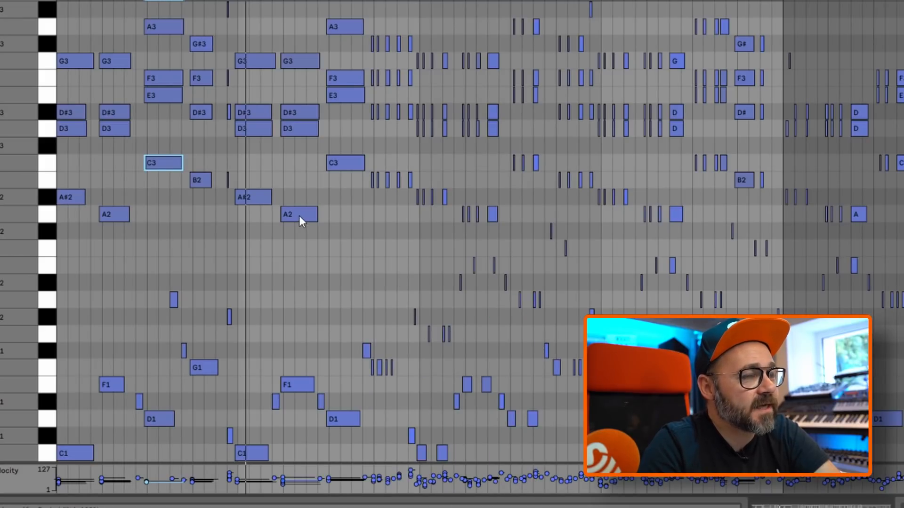
{"action": "mouse_move", "coordinate": [299, 217]}
{"action": "left_mouse_down"}
{"action": "mouse_move", "coordinate": [339, 225]}
{"action": "mouse_move", "coordinate": [302, 218]}
{"action": "left_mouse_up"}
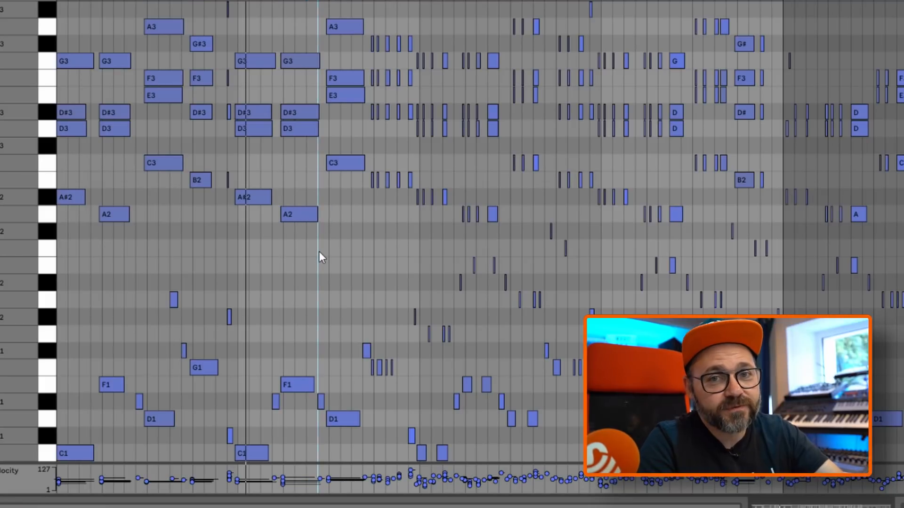
Set the note editor to a fixed 1/16 grid and select the C3 note at bar 7.
{"action": "right_click", "coordinate": [334, 220]}
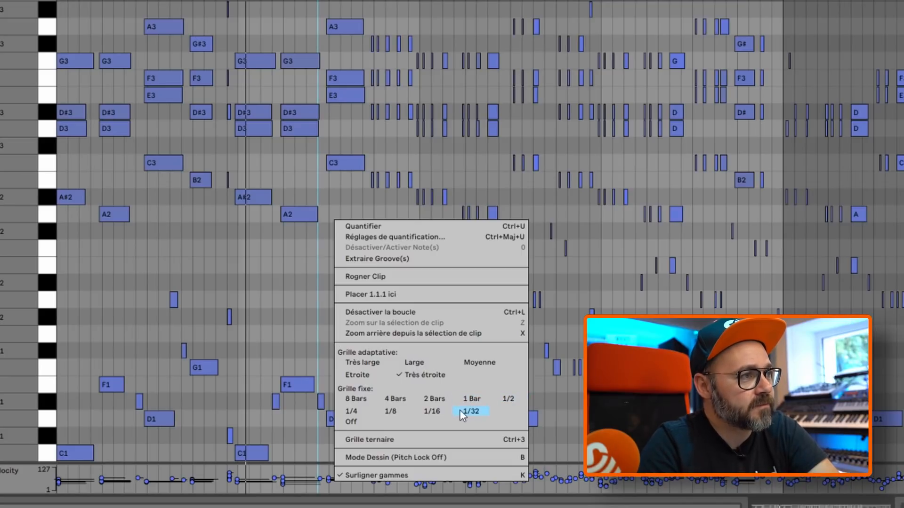
{"action": "left_click", "coordinate": [434, 411]}
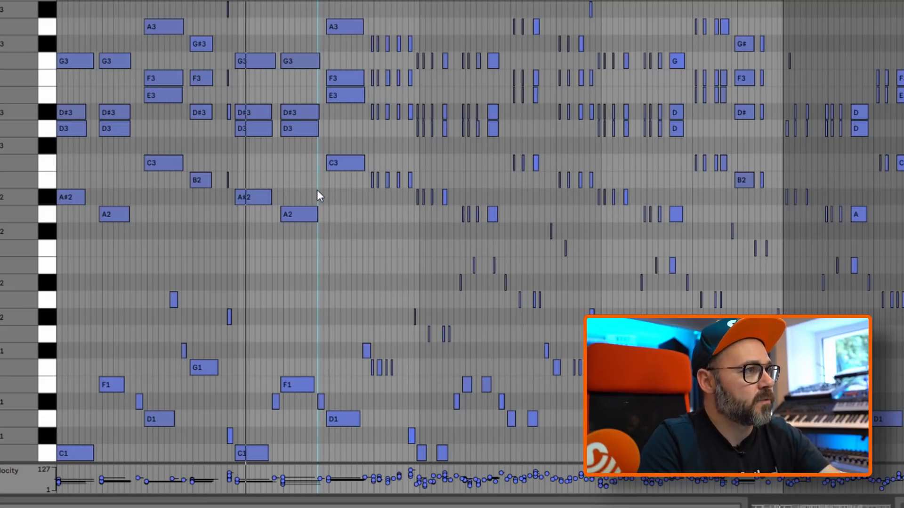
{"action": "scroll", "coordinate": [317, 191], "scroll_direction": "up", "scroll_amount": 10}
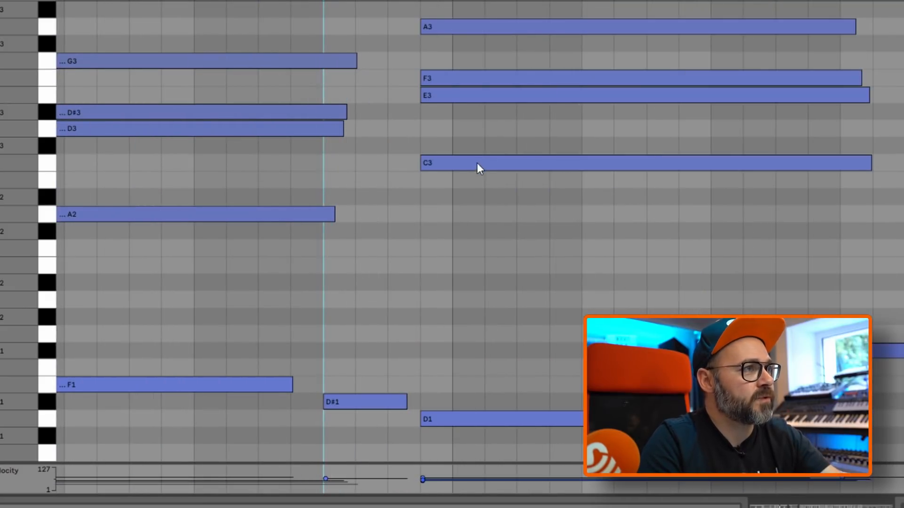
{"action": "left_click", "coordinate": [461, 162]}
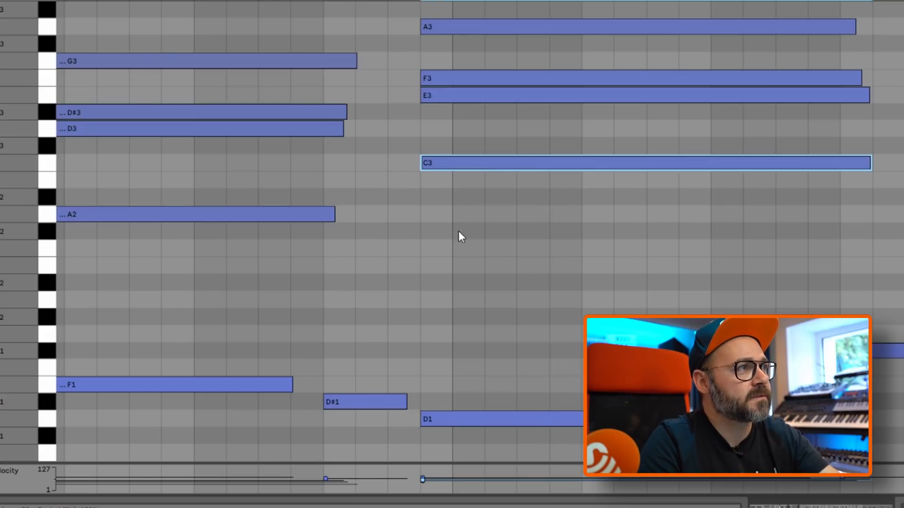
Toggle Draw Mode in the note editor and bring up the editor's grid and note options.
{"action": "scroll", "coordinate": [252, 270], "scroll_direction": "down", "scroll_amount": 8}
{"action": "key", "text": "b"}
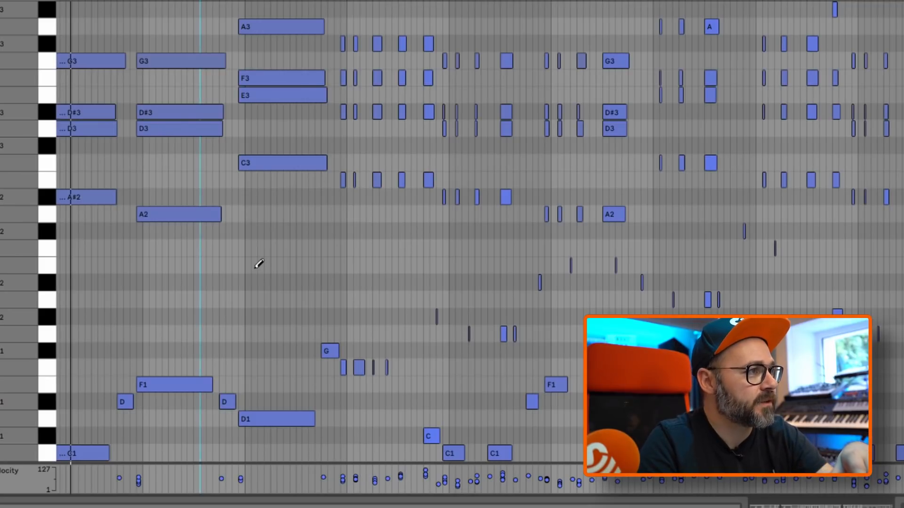
{"action": "right_click", "coordinate": [258, 253]}
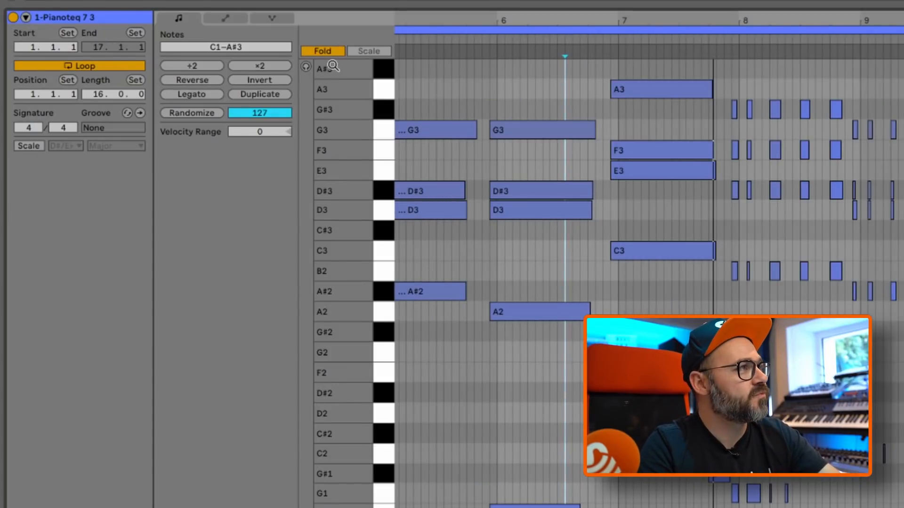
Turn off Fold in the note editor and activate the clip's scale with F Major.
{"action": "left_click", "coordinate": [326, 50]}
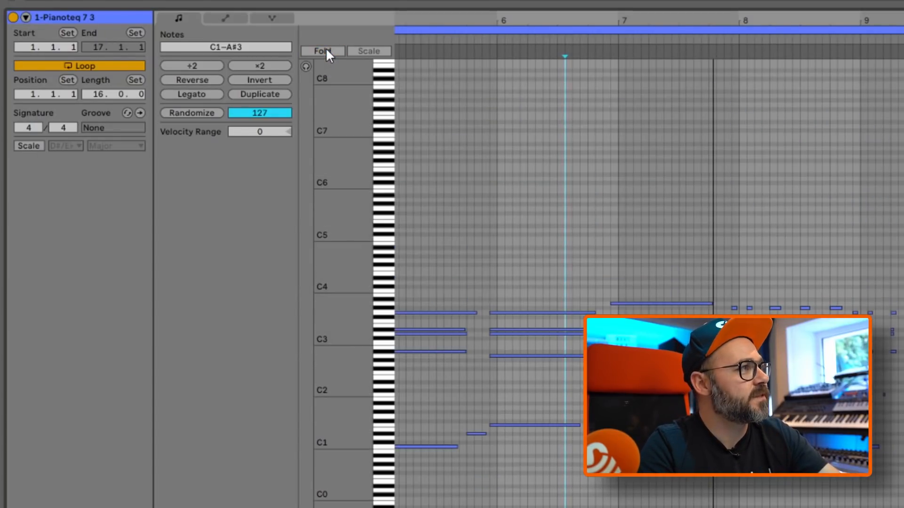
{"action": "left_click", "coordinate": [29, 146]}
{"action": "left_click", "coordinate": [66, 146]}
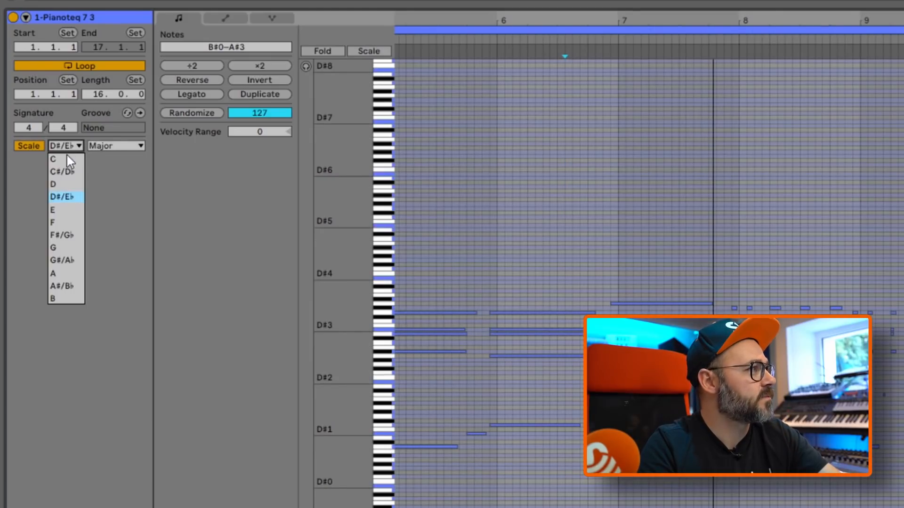
{"action": "left_click", "coordinate": [63, 222]}
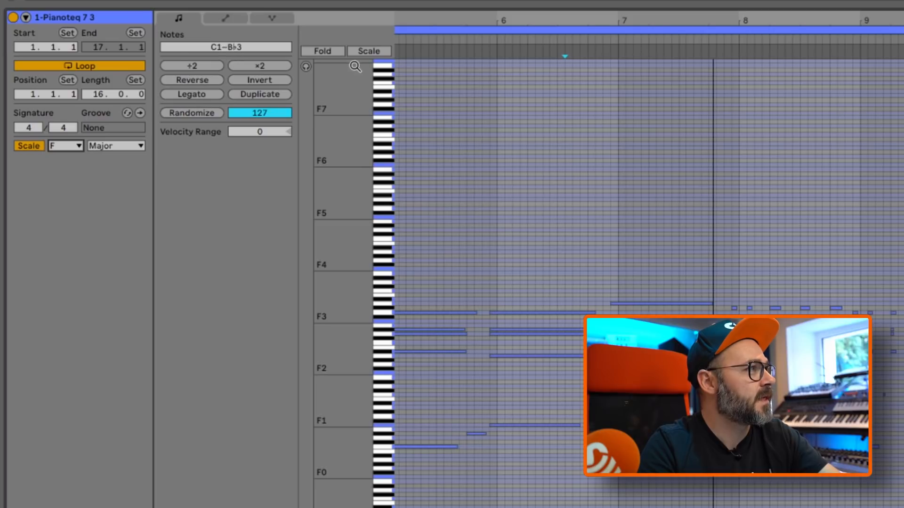
Filter the note editor's key rows by the clip's scale and switch off scale highlighting (Surligner gammes).
{"action": "left_click", "coordinate": [379, 53]}
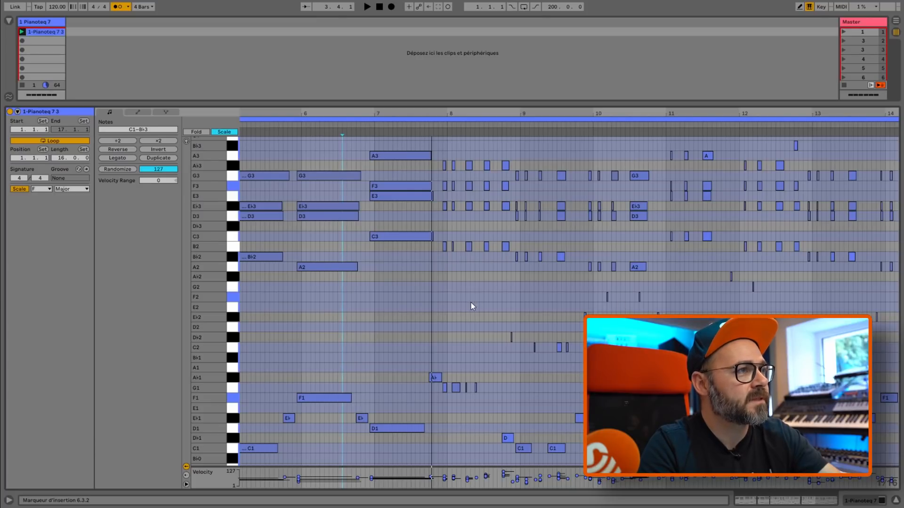
{"action": "right_click", "coordinate": [475, 281]}
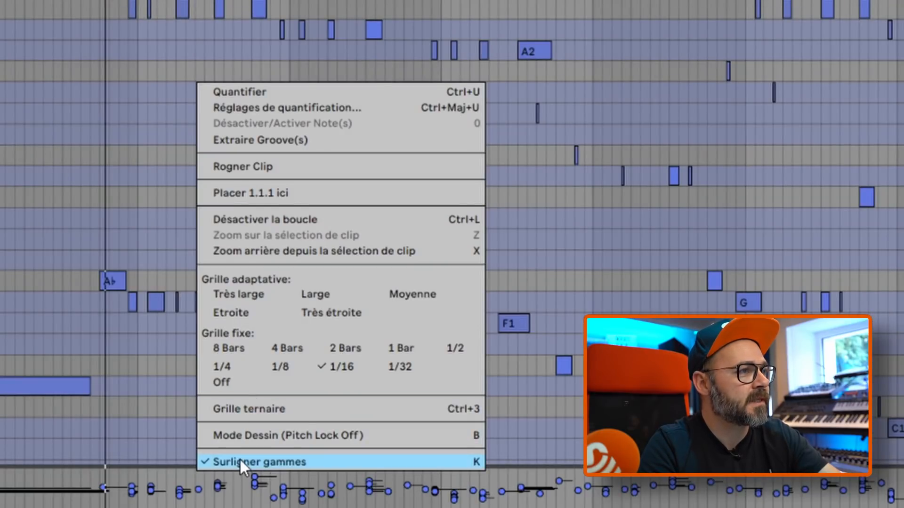
{"action": "left_click", "coordinate": [240, 462]}
Show the clip's MIDI Ctrl envelopes and choose the 4 - Foot Pedal controller.
{"action": "right_click", "coordinate": [160, 107]}
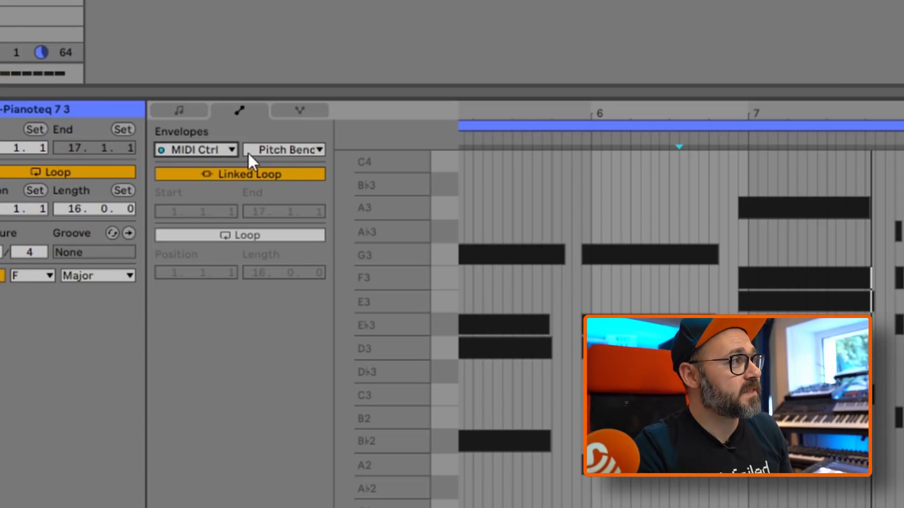
{"action": "left_click", "coordinate": [296, 149]}
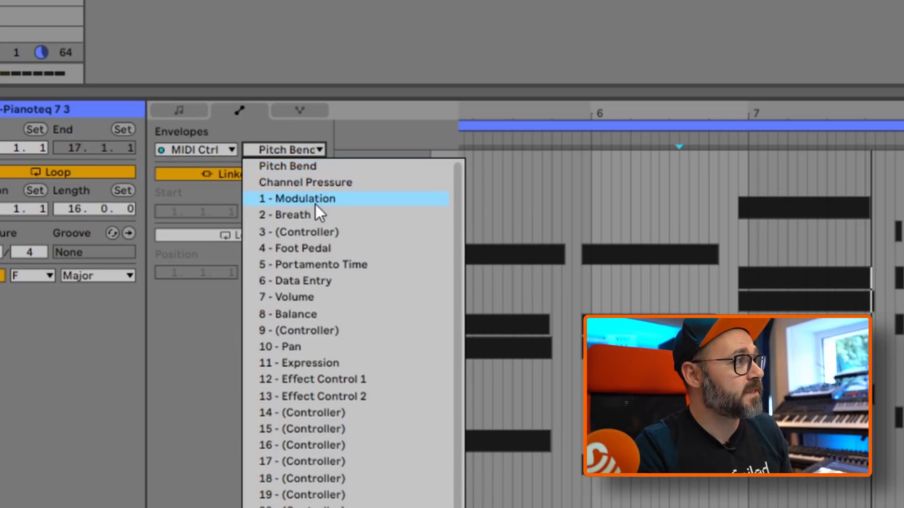
{"action": "left_click", "coordinate": [328, 247]}
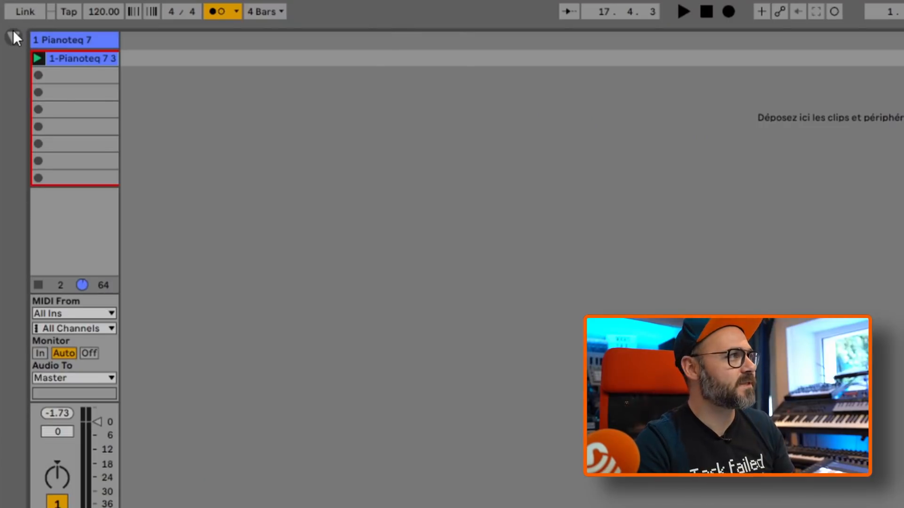
Load Knarf's Lead.adv from the user library's Knarf Preset folder onto a new track.
{"action": "left_click", "coordinate": [13, 32]}
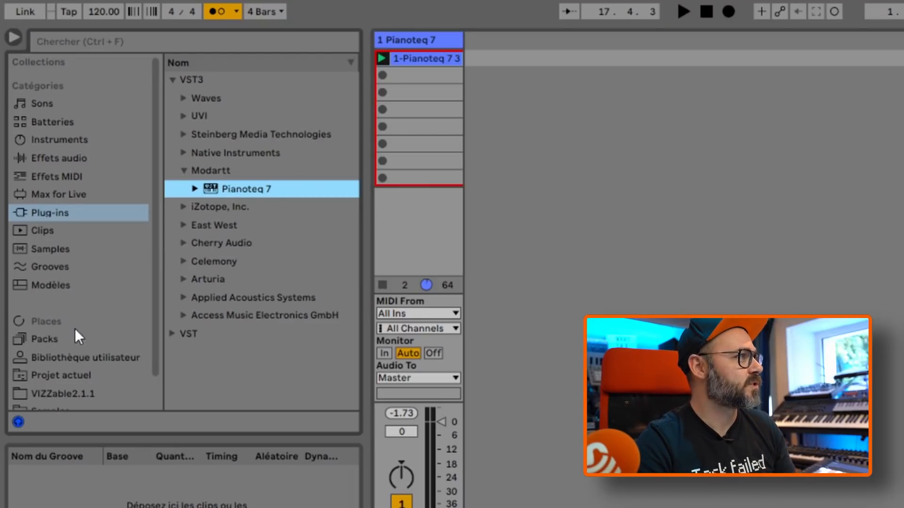
{"action": "left_click", "coordinate": [75, 358]}
{"action": "left_click", "coordinate": [173, 133]}
{"action": "left_click", "coordinate": [230, 152]}
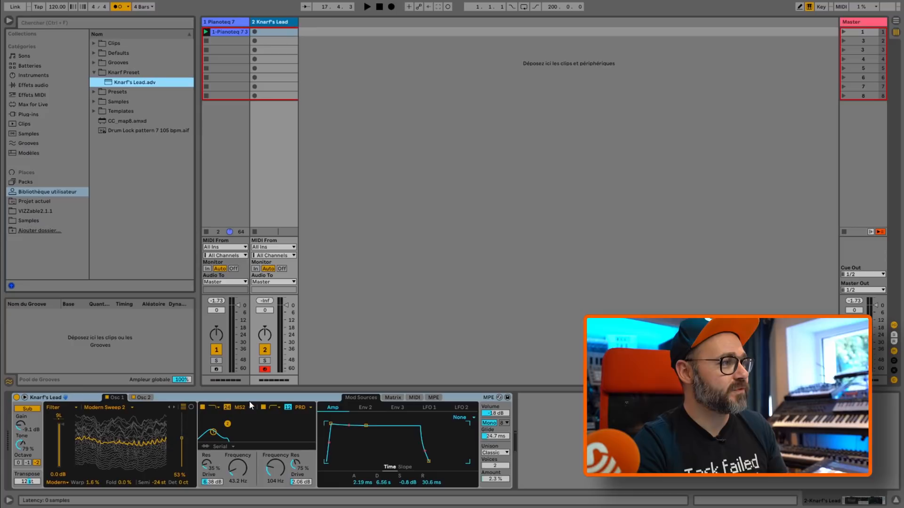
Try renaming the Knarf's Lead device as fghfghf and discard the new name.
{"action": "left_click", "coordinate": [252, 401]}
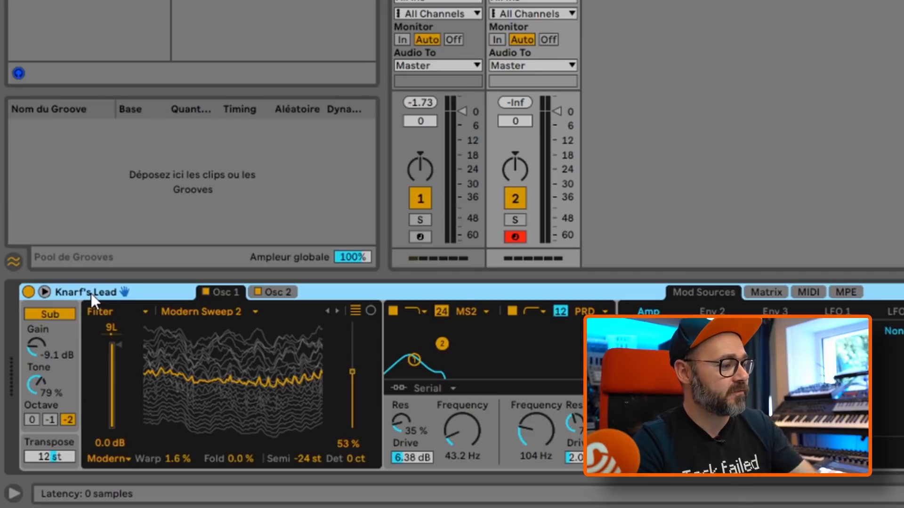
{"action": "key", "text": "ctrl+r"}
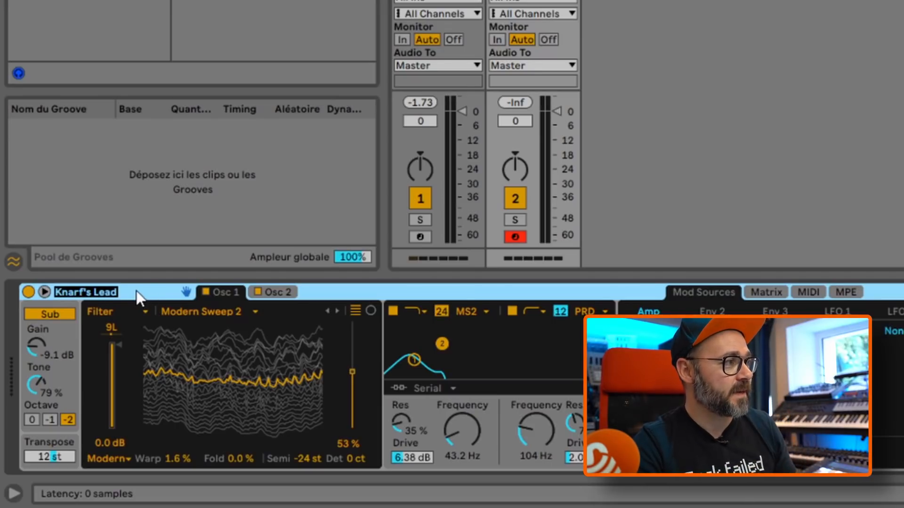
{"action": "type", "text": "fghfghf"}
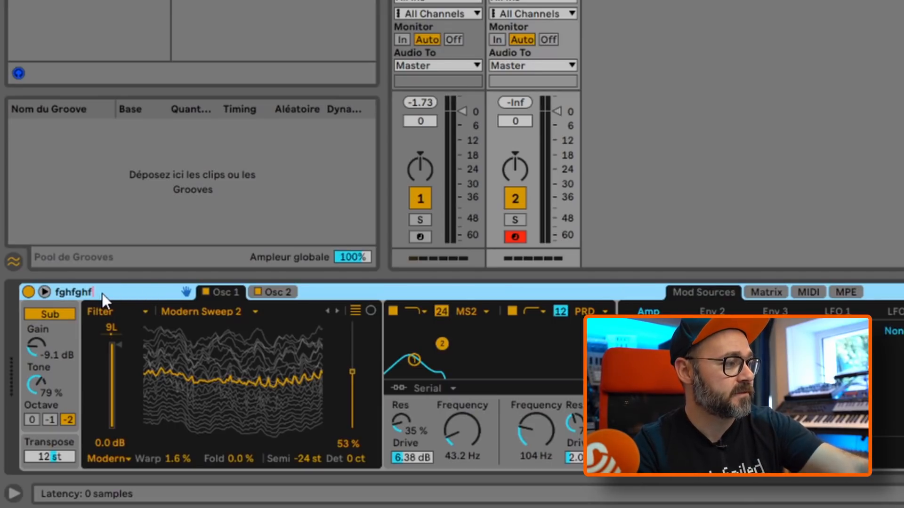
{"action": "key", "text": "Escape"}
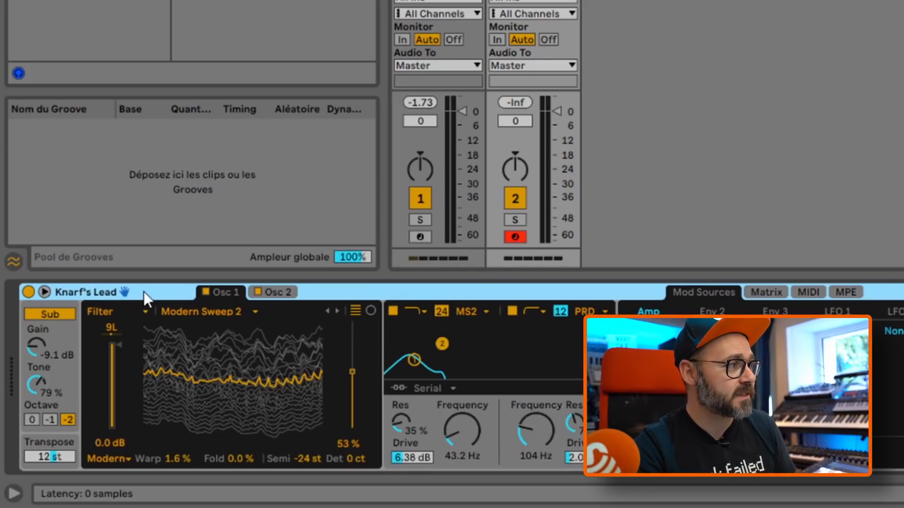
Save the Knarf's Lead device as a preset in the user library and select Knarf's Lead.adv in the Knarf Preset folder.
{"action": "left_click_drag", "start_coordinate": [145, 296], "coordinate": [290, 27]}
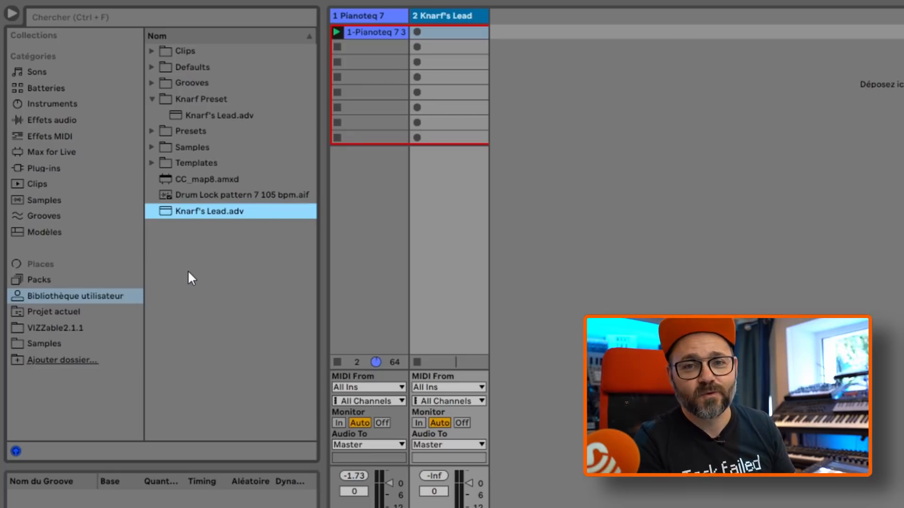
{"action": "left_click", "coordinate": [215, 101]}
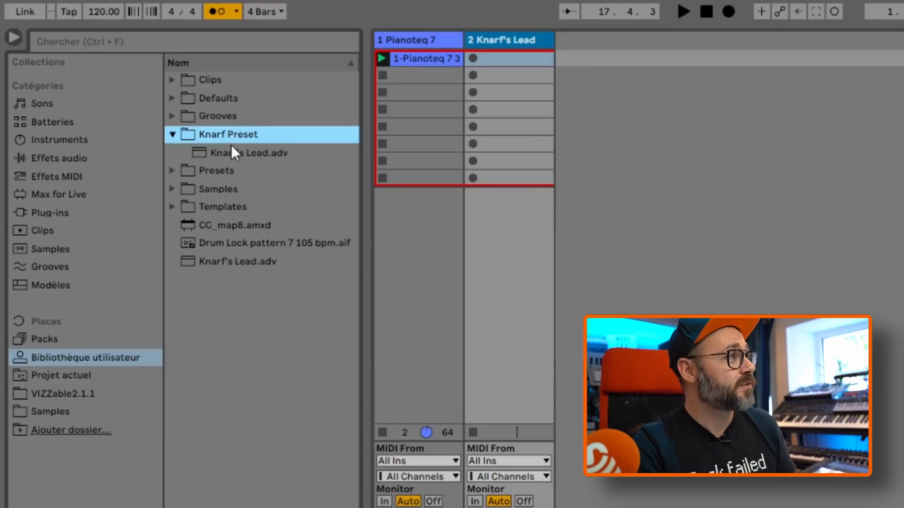
{"action": "left_click", "coordinate": [242, 156]}
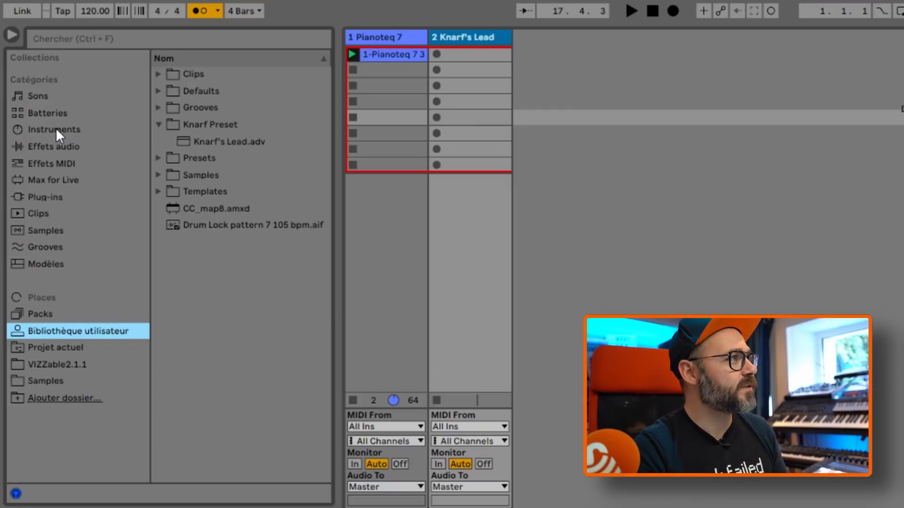
Browse the built-in instruments and expand Wavetable to view its preset categories.
{"action": "left_click", "coordinate": [56, 128]}
{"action": "left_click", "coordinate": [213, 273]}
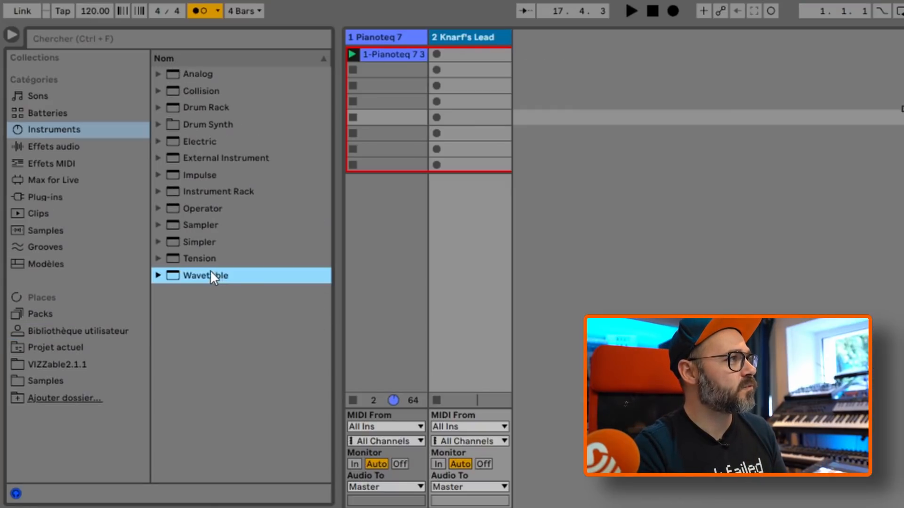
{"action": "left_click", "coordinate": [158, 275]}
{"action": "scroll", "coordinate": [225, 338], "scroll_direction": "down", "scroll_amount": 3}
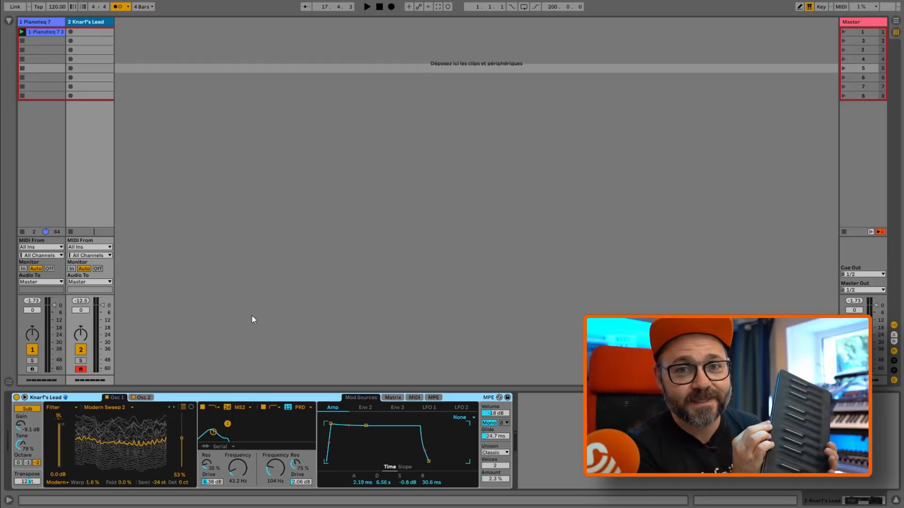
Open the program's preferences and reposition the window.
{"action": "key", "text": "ctrl+comma"}
{"action": "left_click_drag", "start_coordinate": [442, 103], "coordinate": [482, 85]}
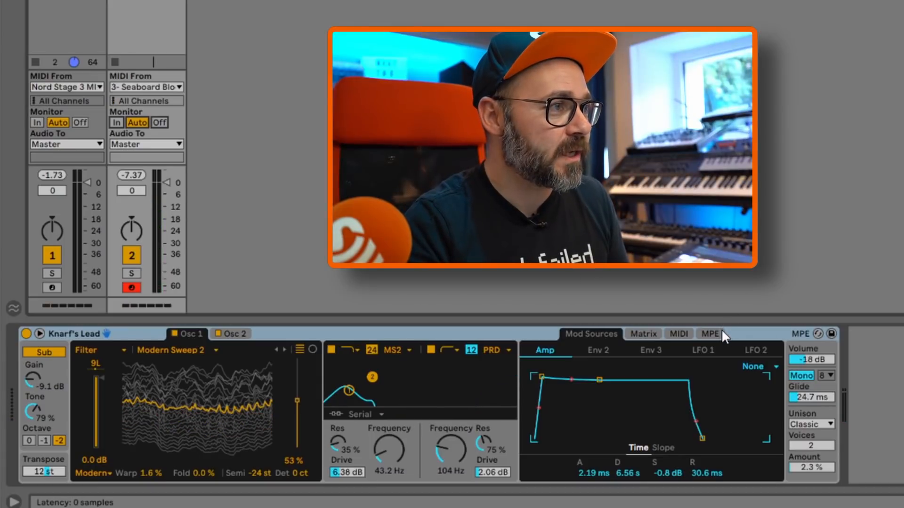
Examine the MPE modulation targets of the Knarf's Lead device.
{"action": "left_click", "coordinate": [719, 333]}
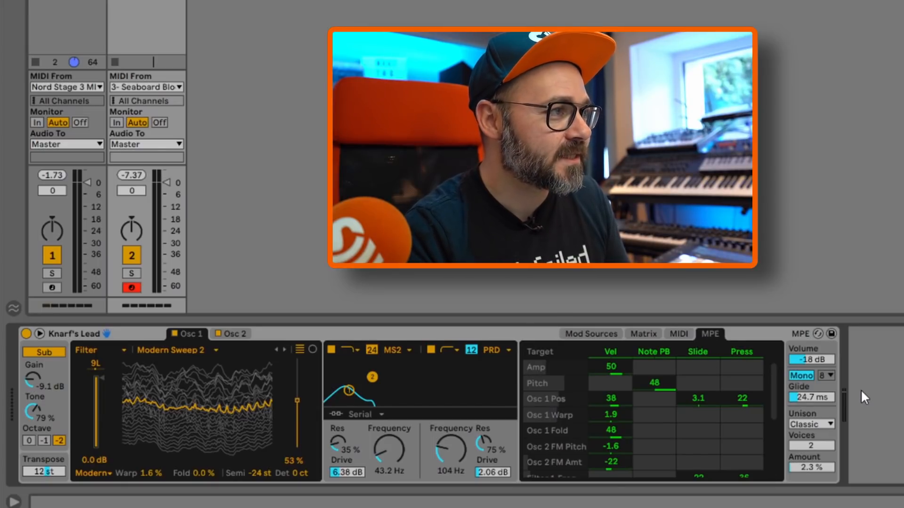
{"action": "scroll", "coordinate": [533, 372], "scroll_direction": "down", "scroll_amount": 5}
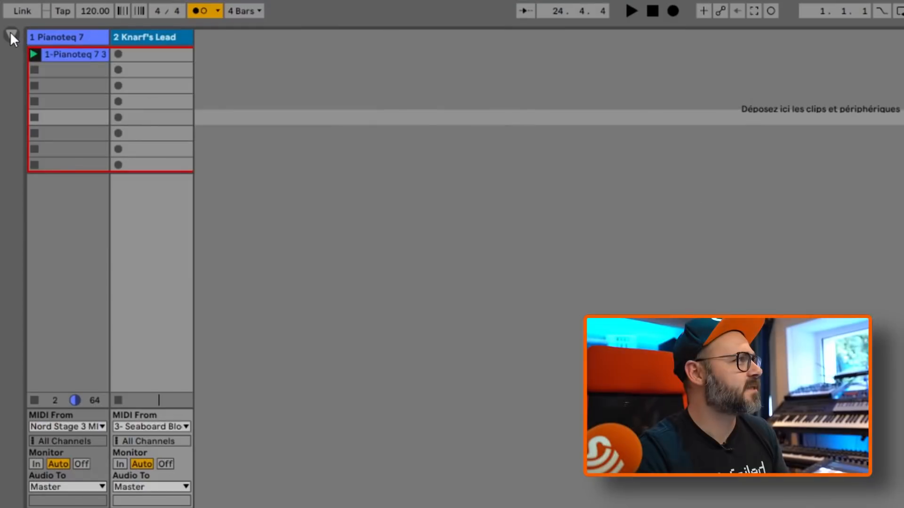
Load the 707 Core Kit from the browser's drum category (Batteries) onto a new track.
{"action": "left_click", "coordinate": [9, 31]}
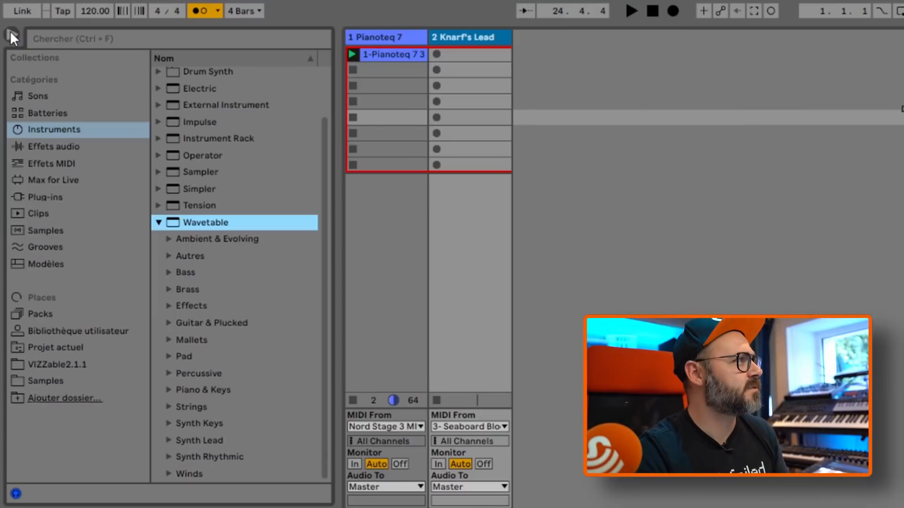
{"action": "left_click", "coordinate": [51, 112]}
{"action": "left_click", "coordinate": [206, 141]}
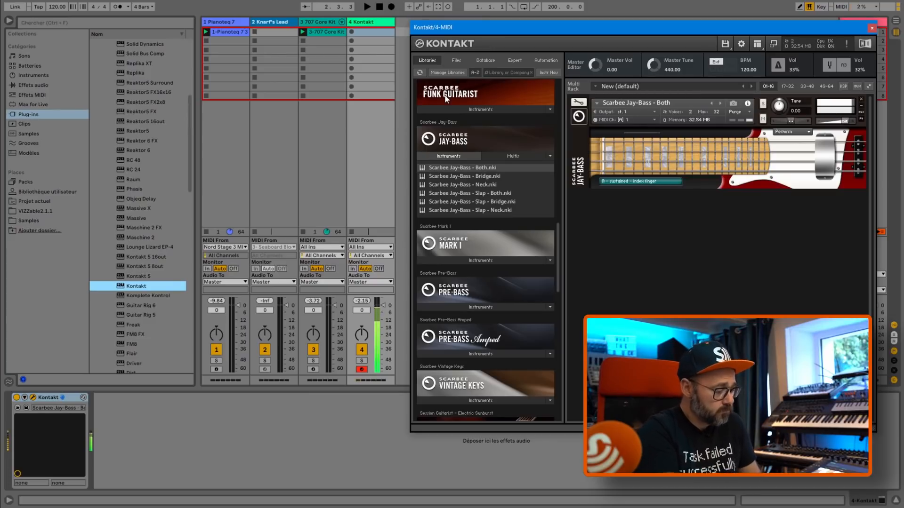
Start playback of the piano and drum clips to accompany the Scarbee Jay-Bass in Kontakt.
{"action": "key", "text": "space"}
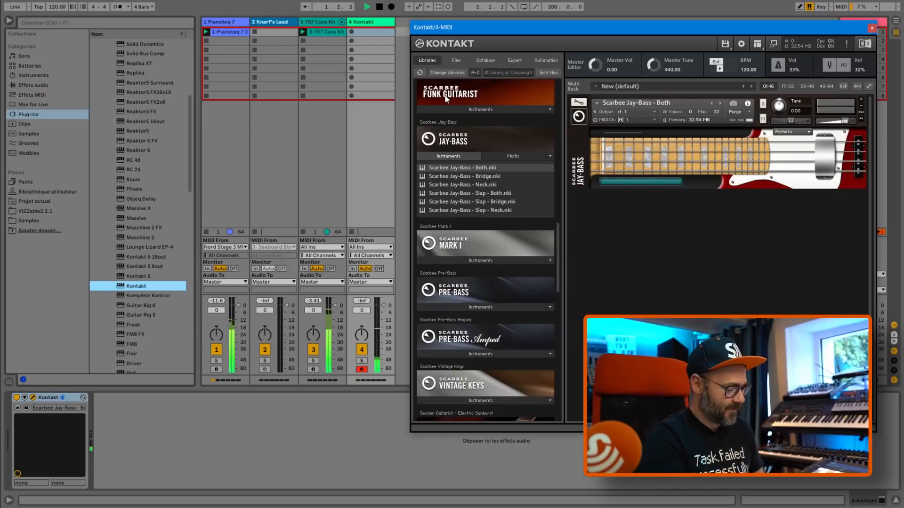